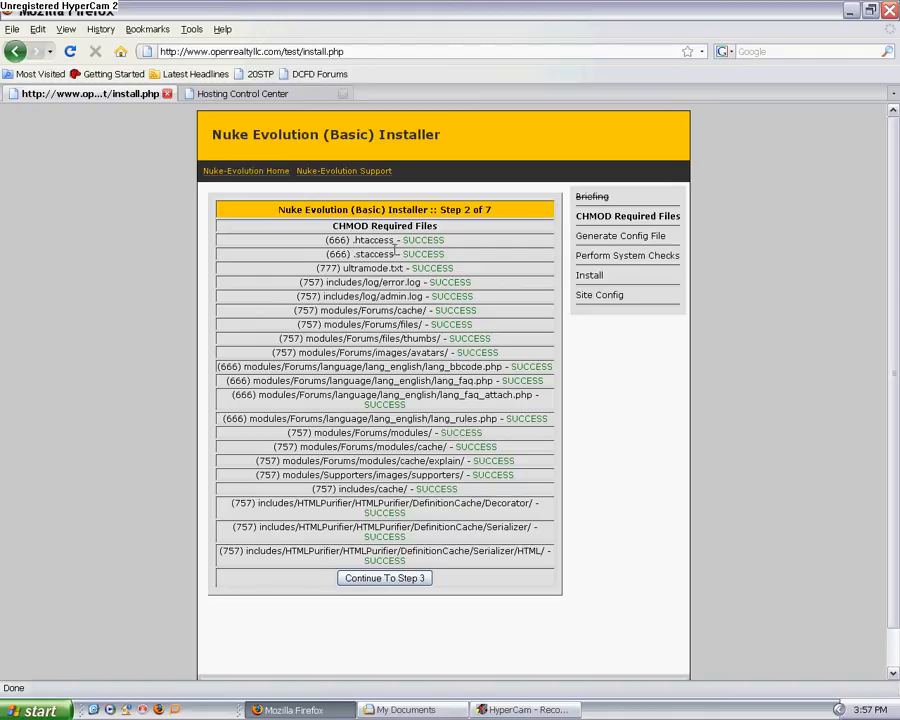
Step: Continue to installer step 3 and set the DB Host to p50mysql287.secureserver.net, copied from the Hosting Control Center's database details
click(385, 578)
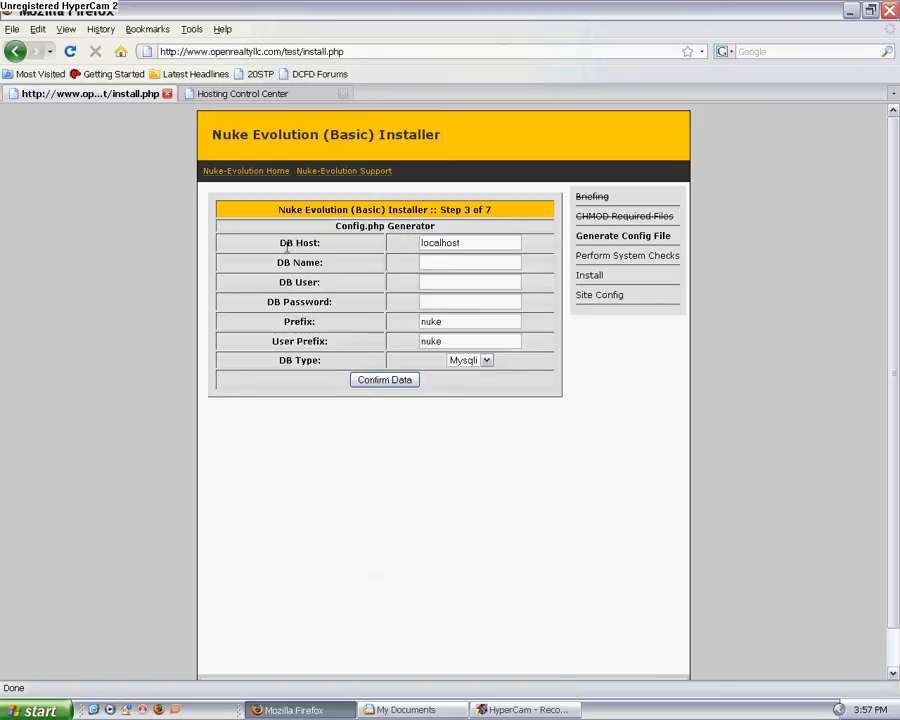
click(225, 93)
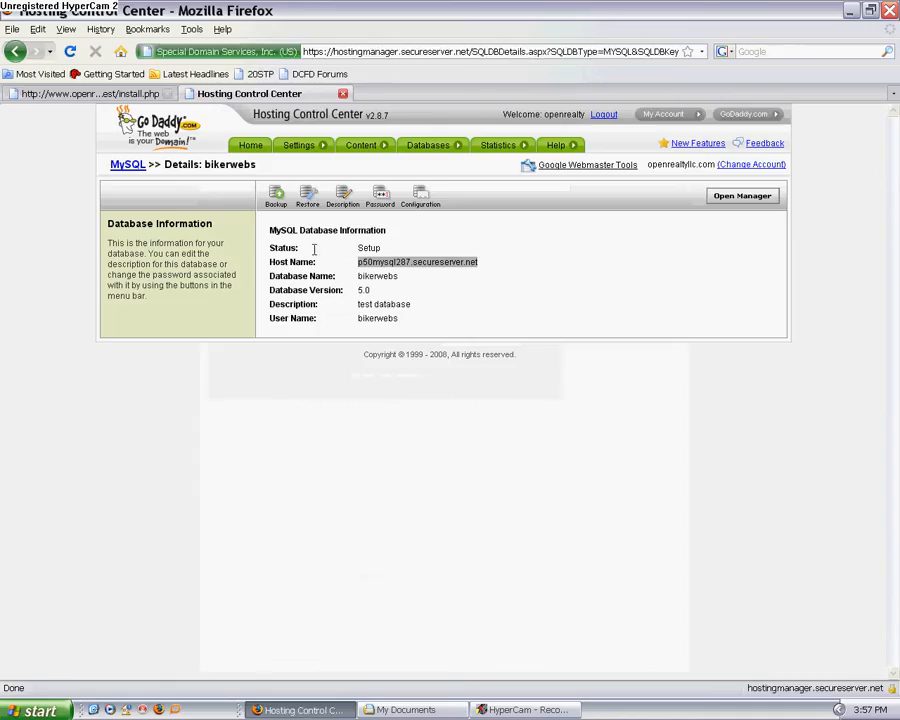
right_click(416, 263)
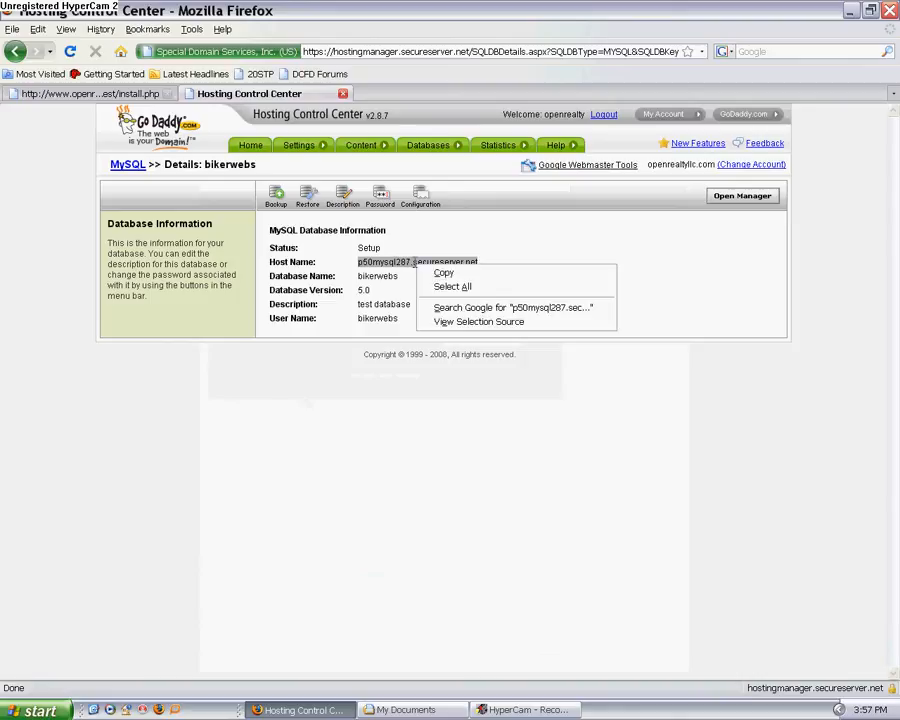
click(443, 278)
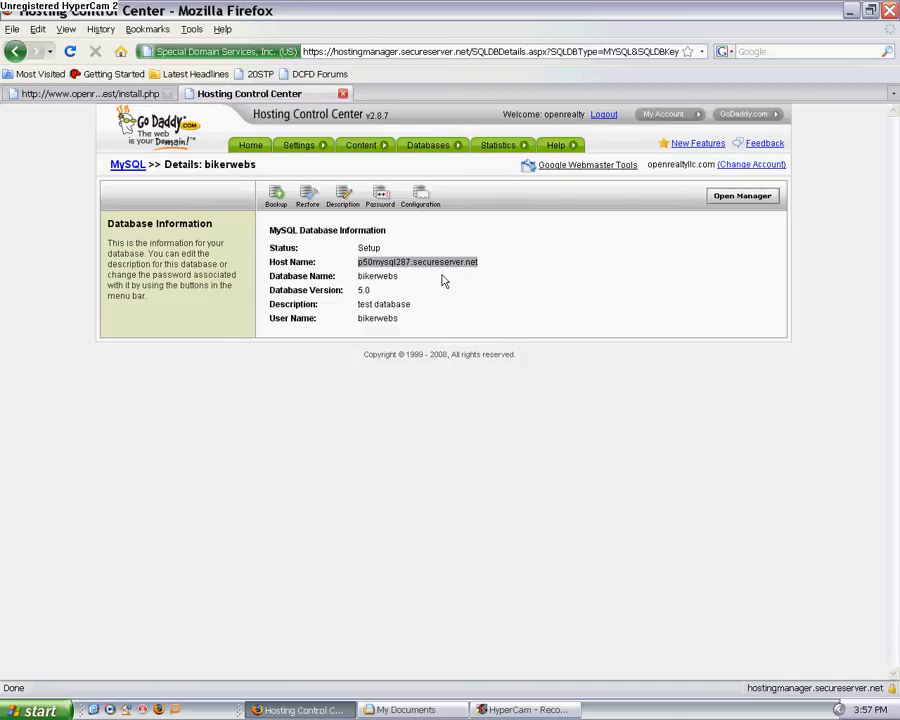
click(106, 93)
double_click(446, 243)
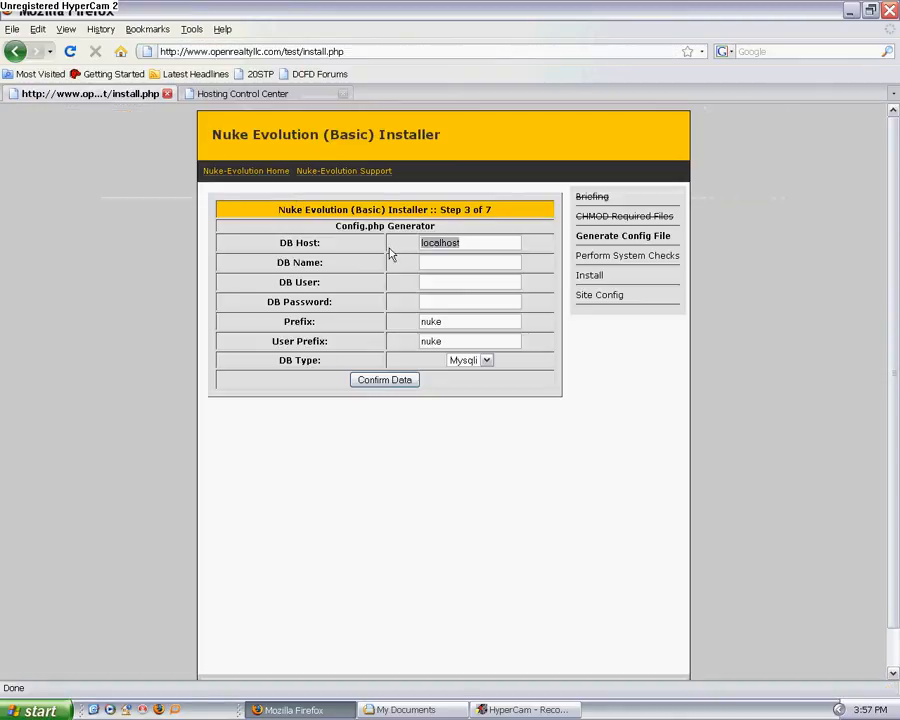
key(Delete)
right_click(424, 243)
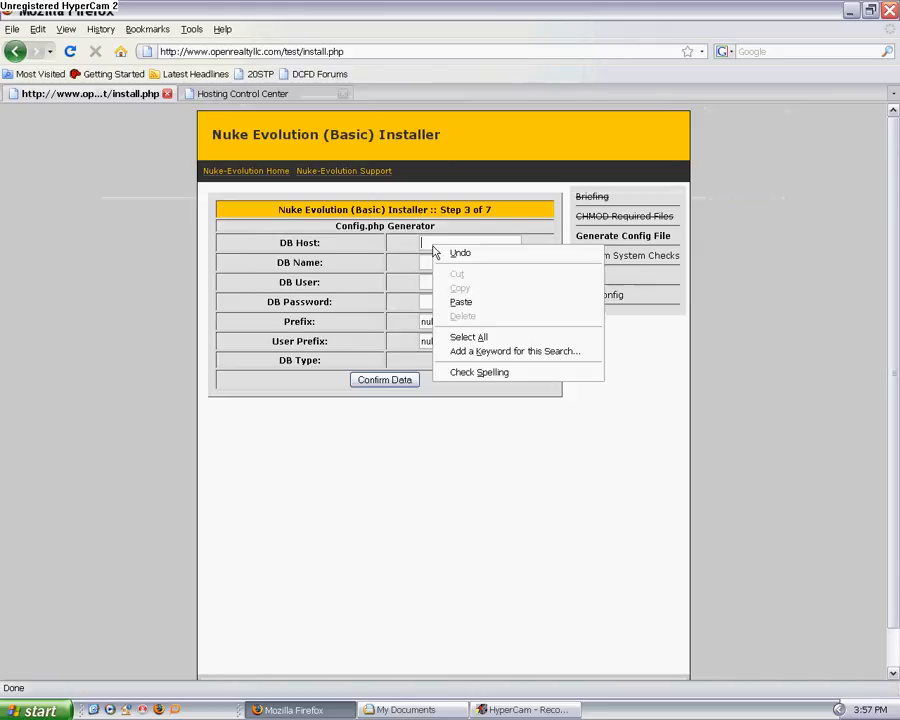
click(462, 301)
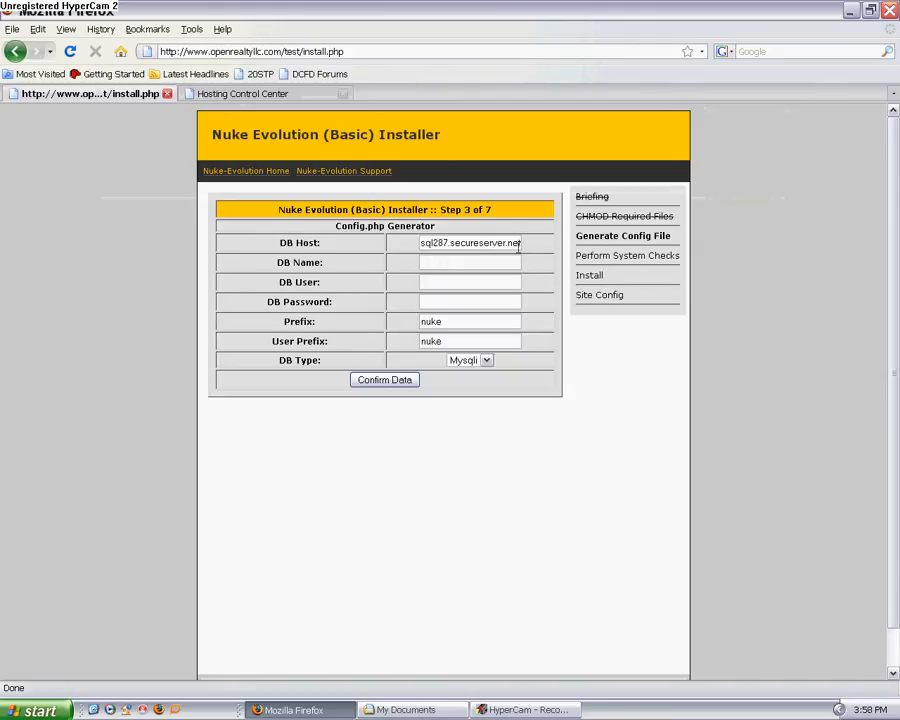
drag(520, 243, 386, 257)
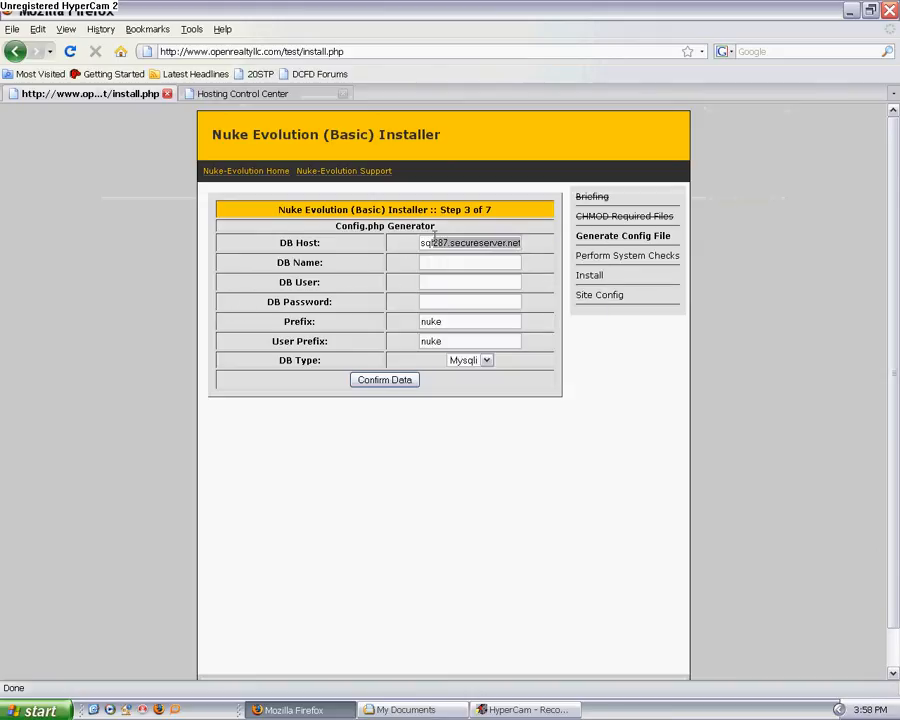
key(Home)
text(p50my)
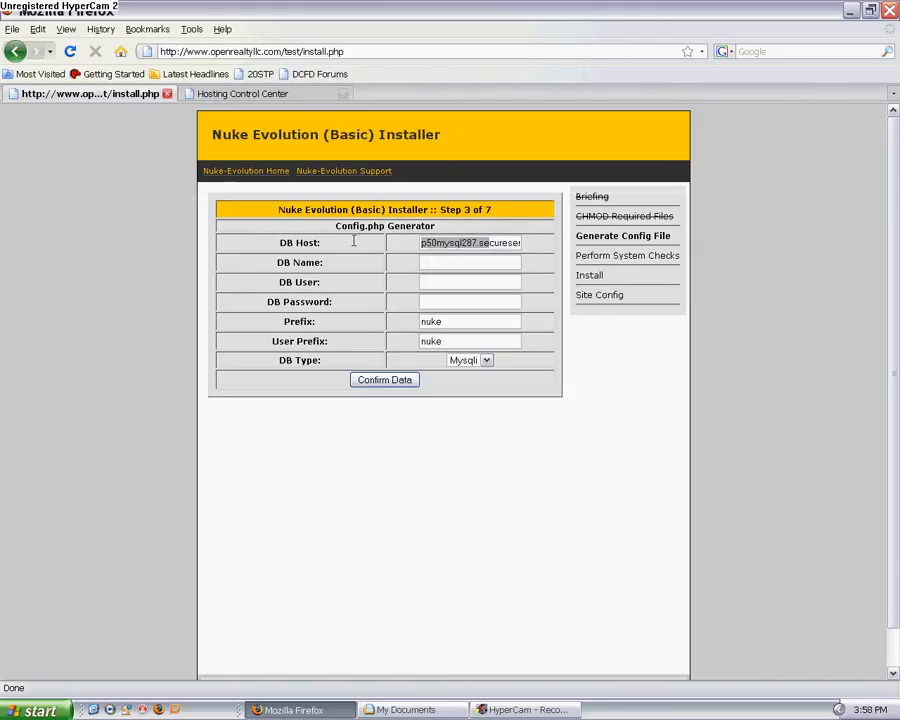
Step: Enter bikerwebs as both the DB Name and the DB User in the Config.php Generator
click(428, 264)
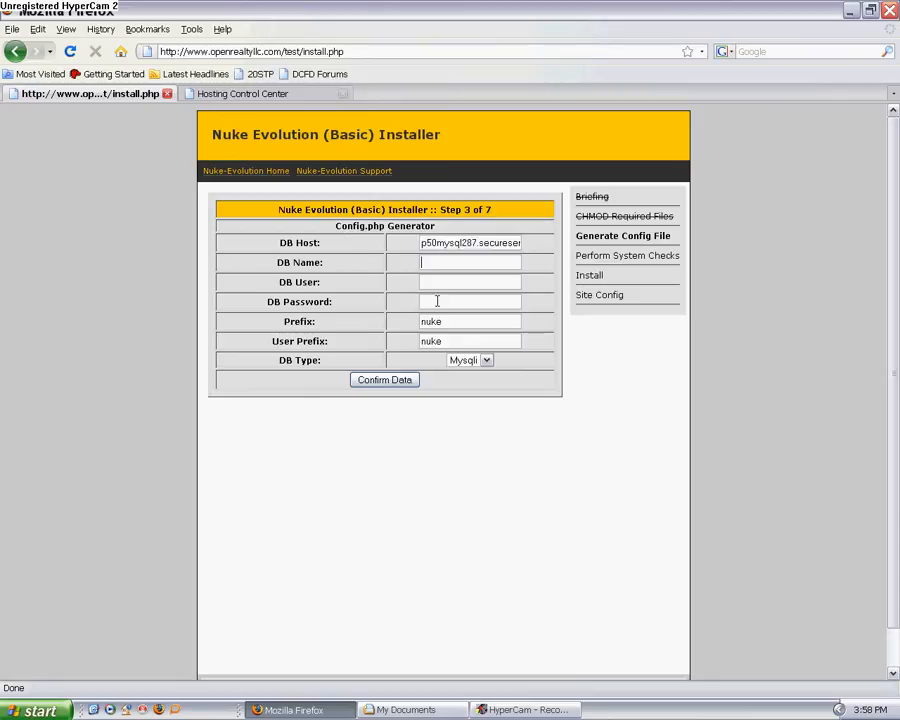
text(bikerwe)
text(bs)
Step: Enter the database password, set the DB Type to Mysql and submit the configuration data
click(437, 301)
click(489, 364)
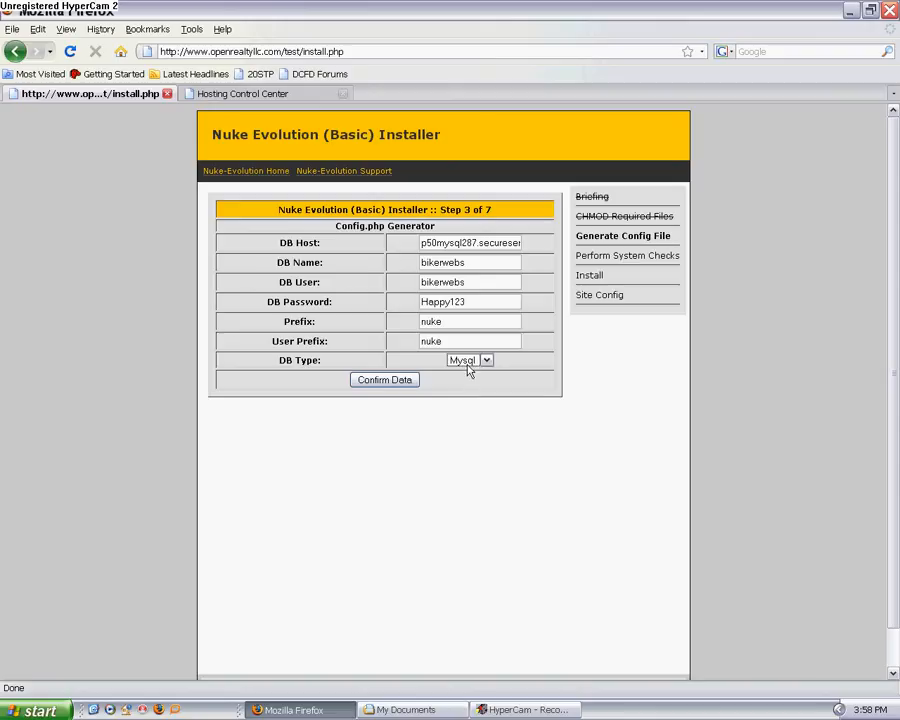
click(385, 381)
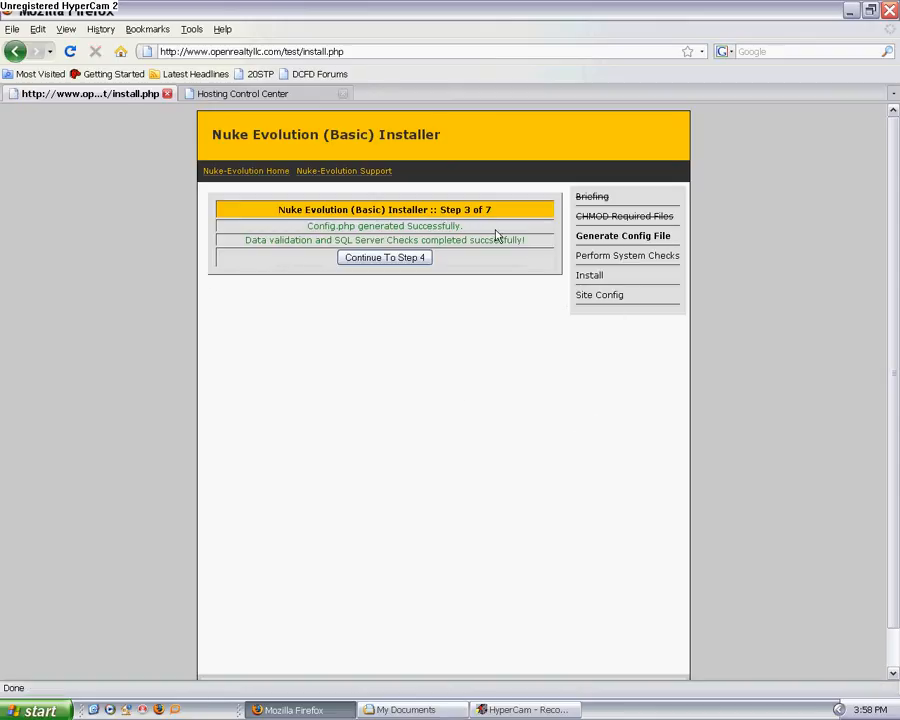
Step: Proceed through the server checks and installation, and submit the site configuration with its default values
click(395, 262)
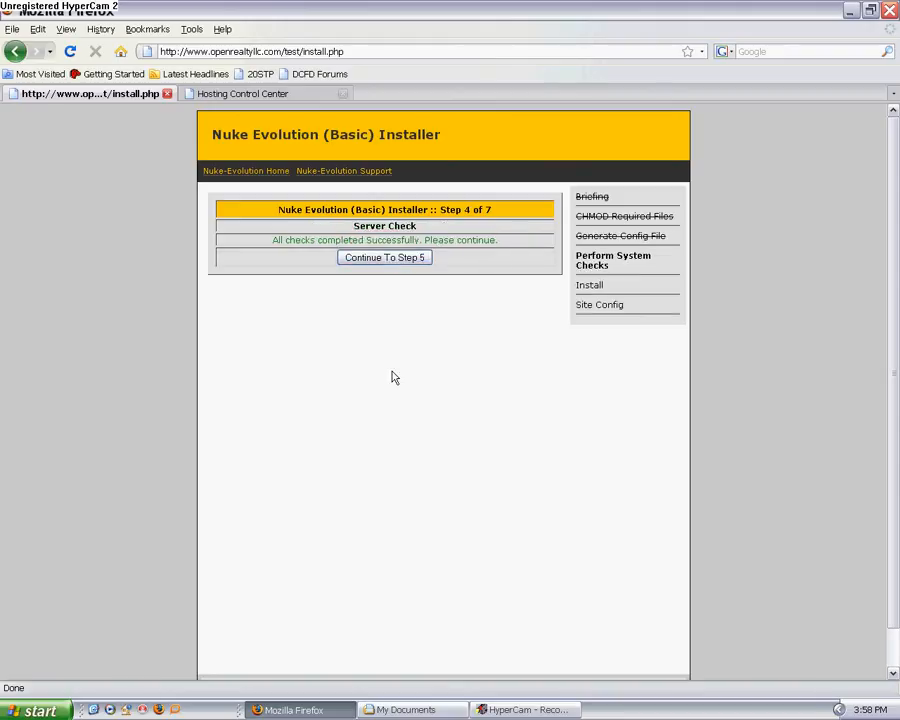
click(385, 260)
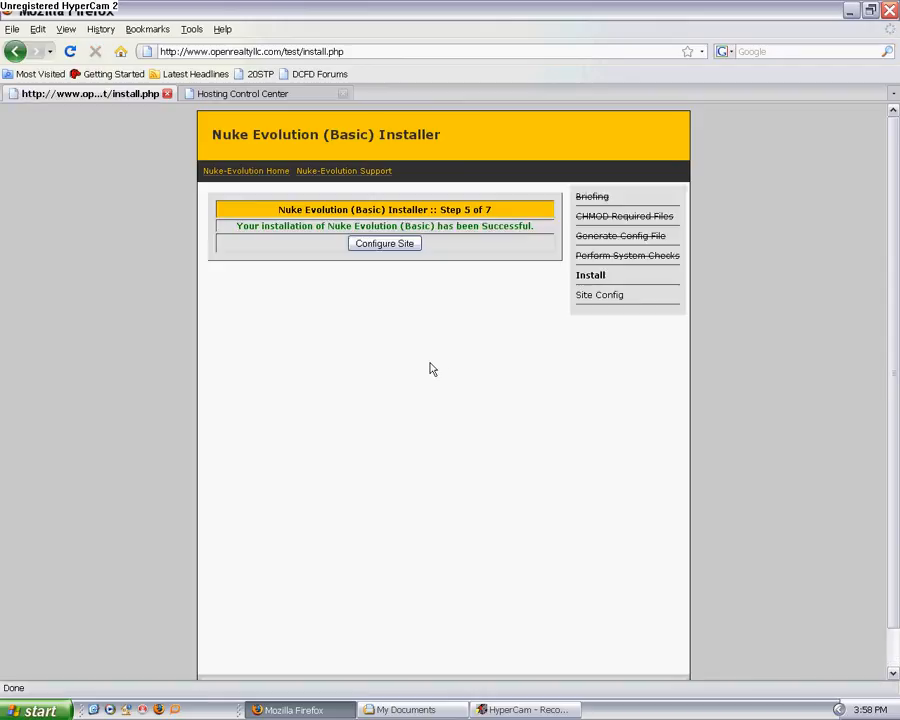
click(390, 246)
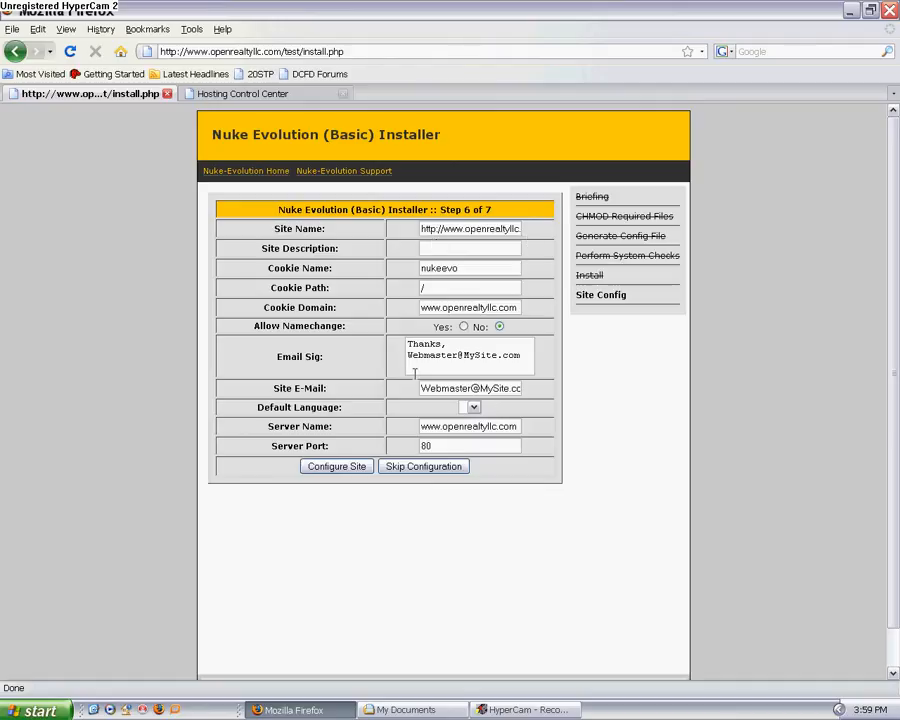
click(337, 470)
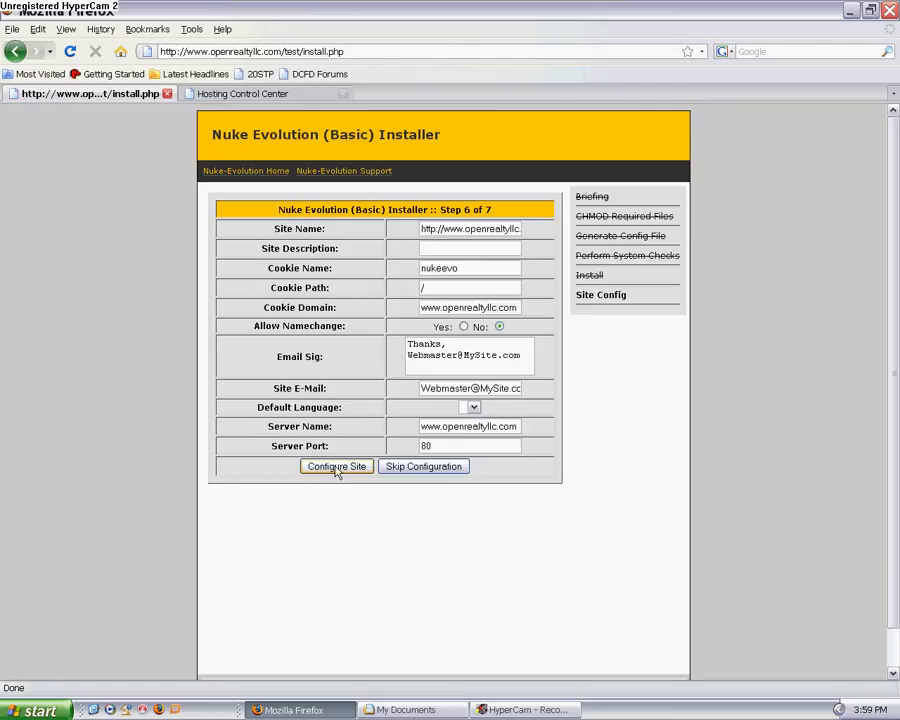
click(421, 470)
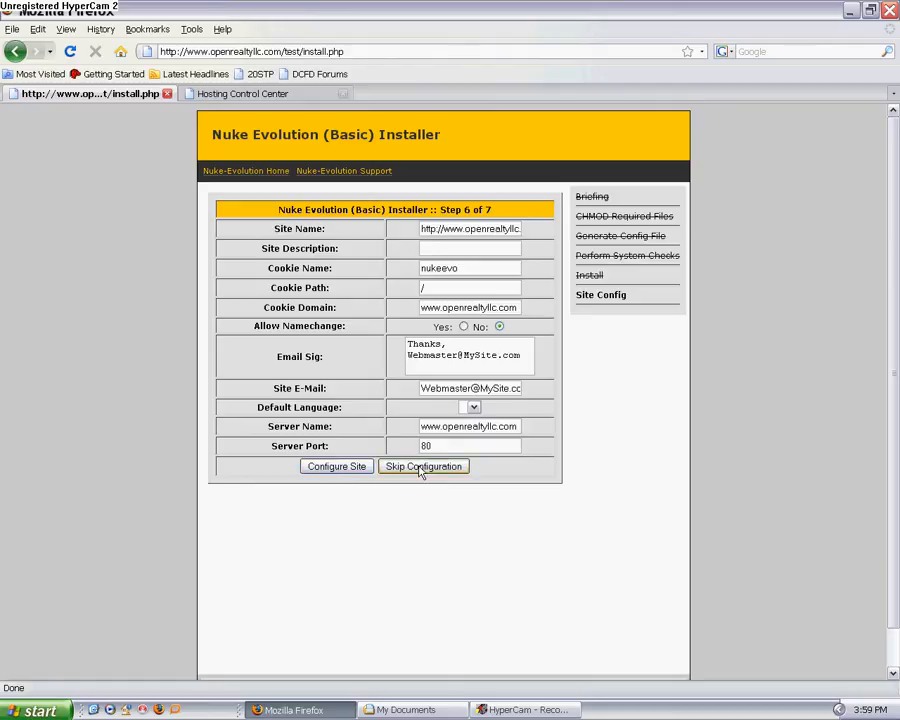
click(340, 468)
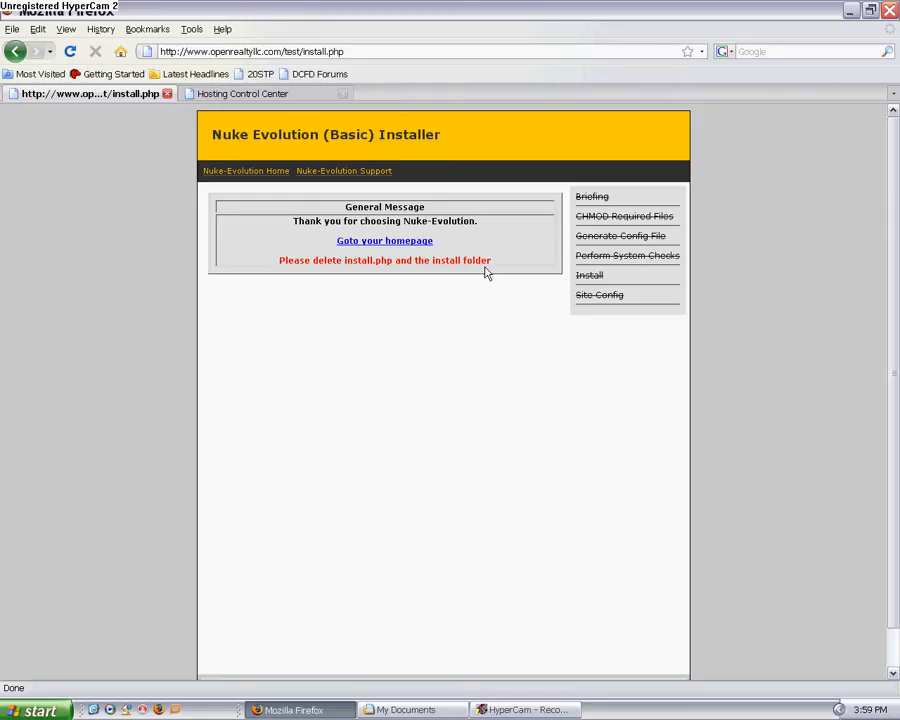
Step: Switch to FileZilla and connect to the openrealtyllc.com server using its saved recent connection
key(super)
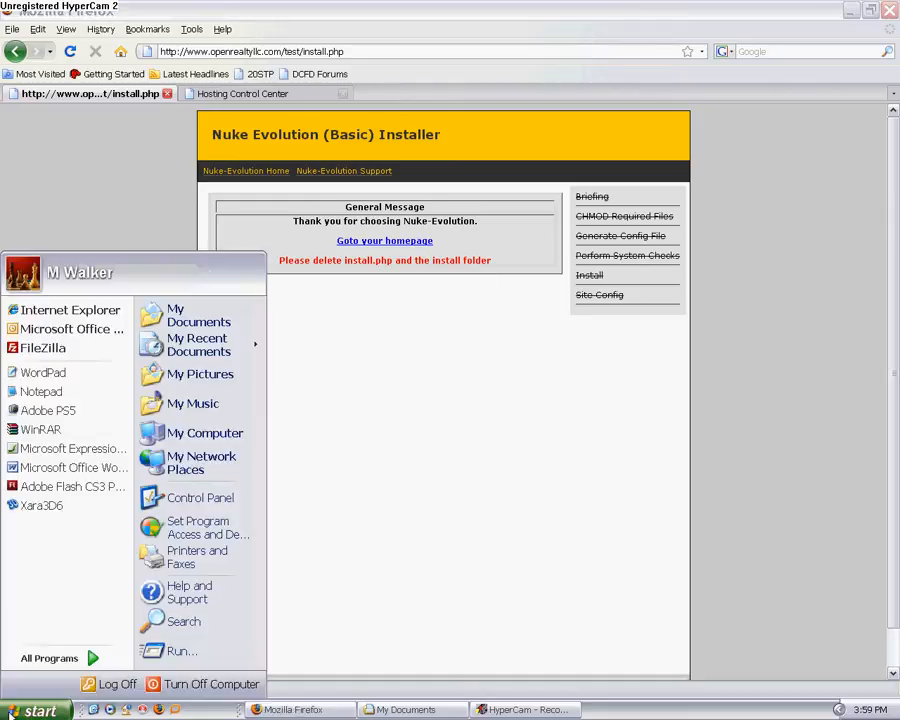
click(35, 349)
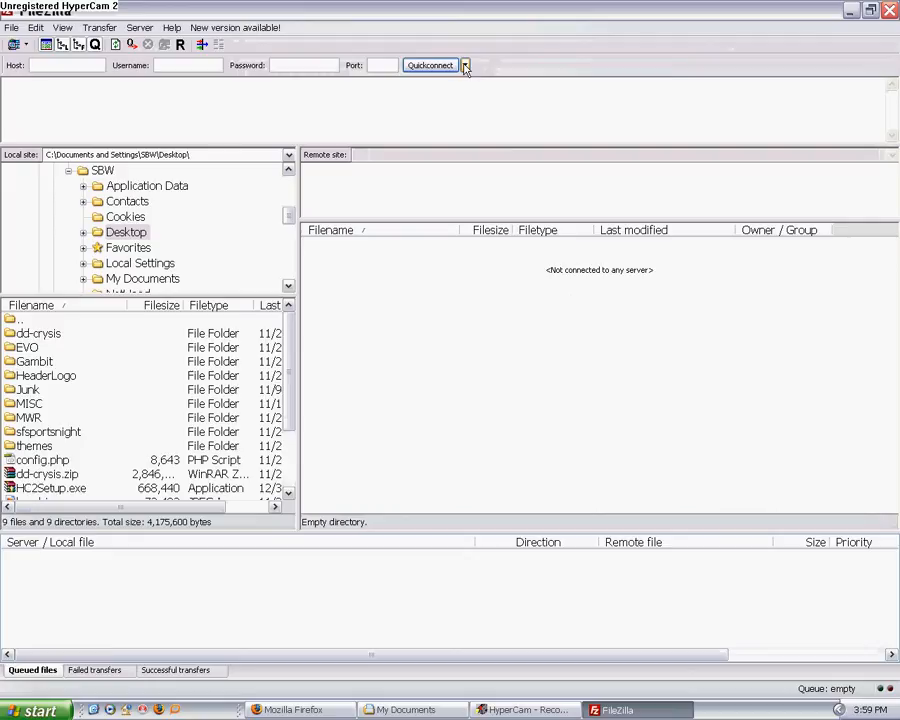
click(465, 66)
click(503, 161)
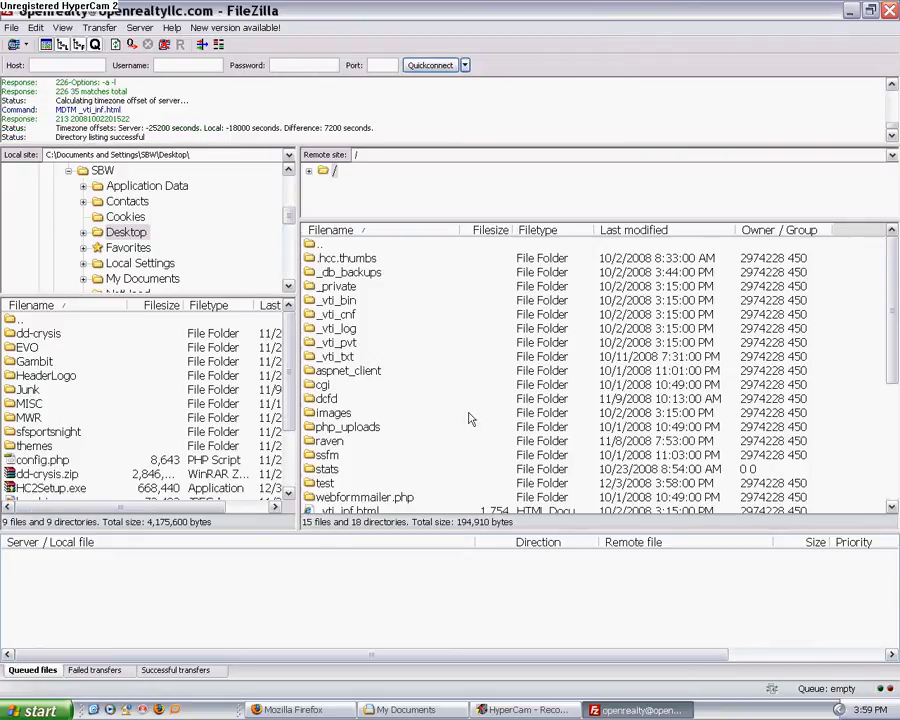
Step: Delete the install folder and install.php from the remote test directory
double_click(322, 484)
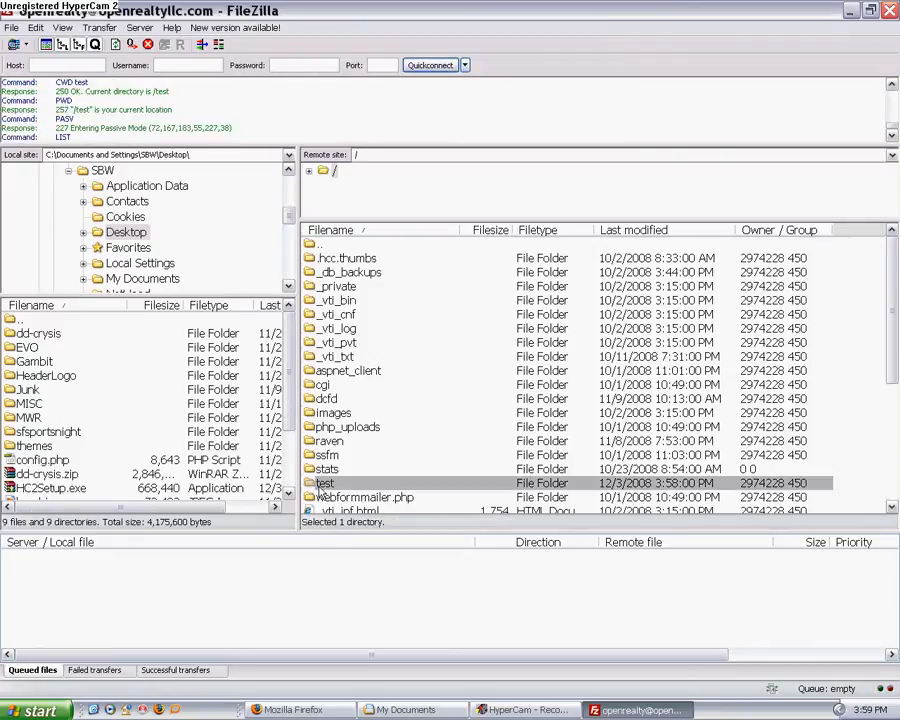
click(338, 316)
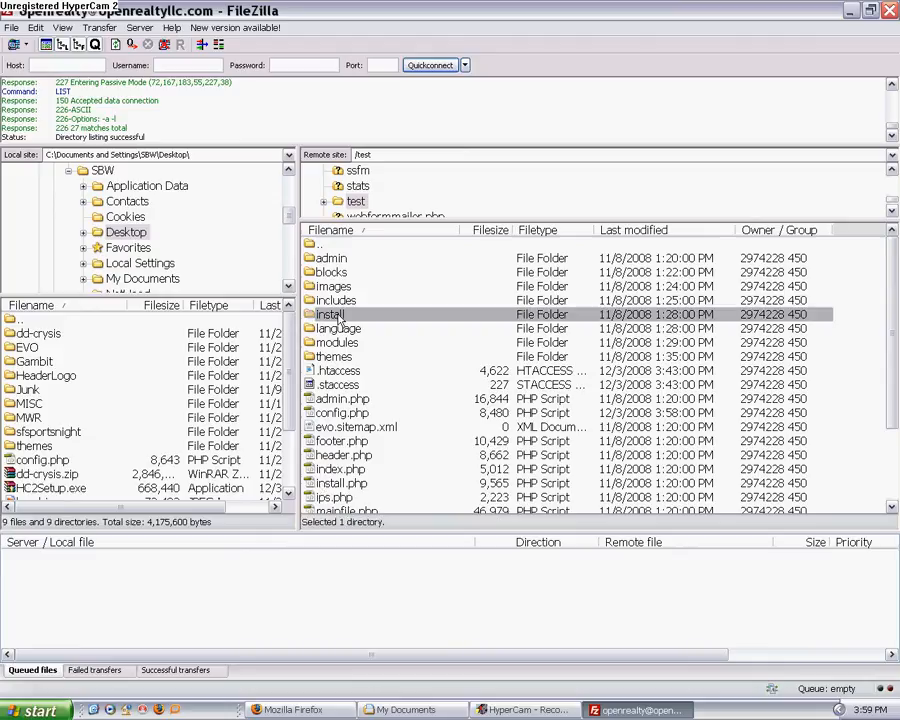
ctrl+click(340, 484)
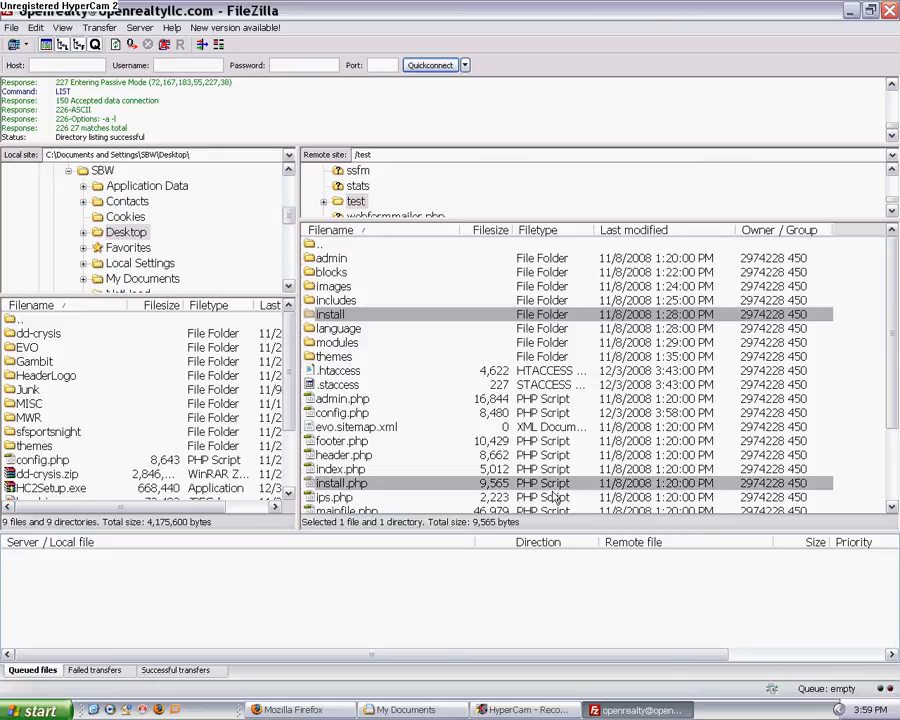
key(Delete)
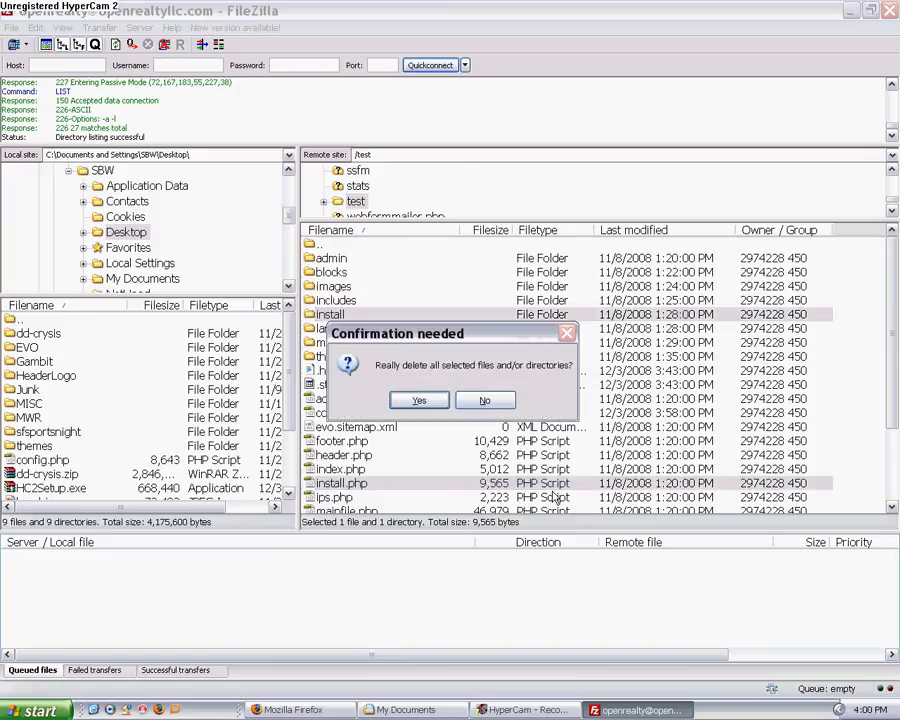
click(421, 400)
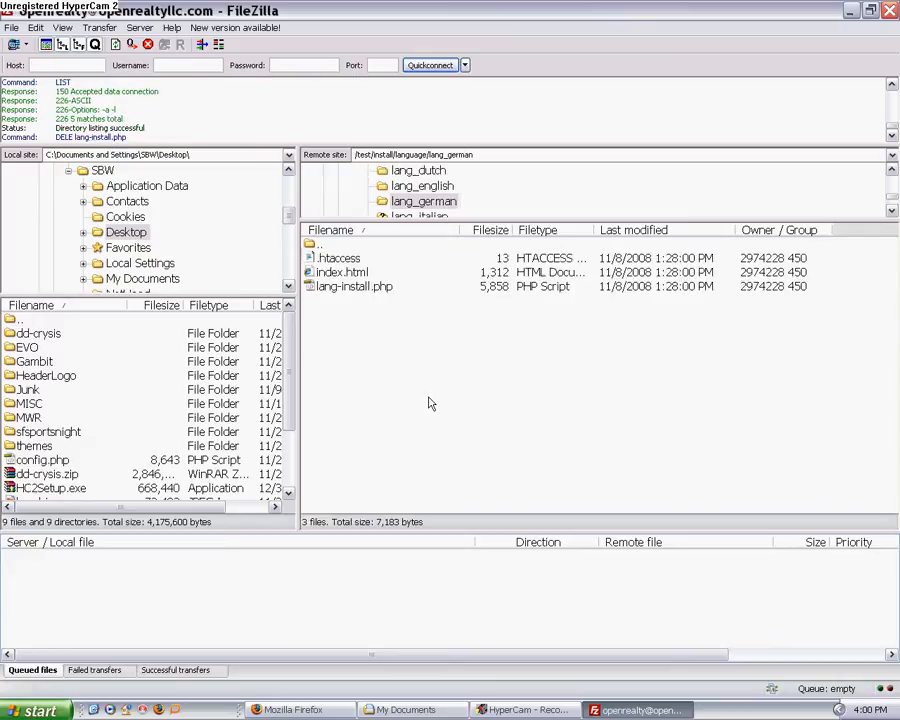
Step: Return to Firefox, go to the new site's homepage and open the admin account setup page
click(293, 710)
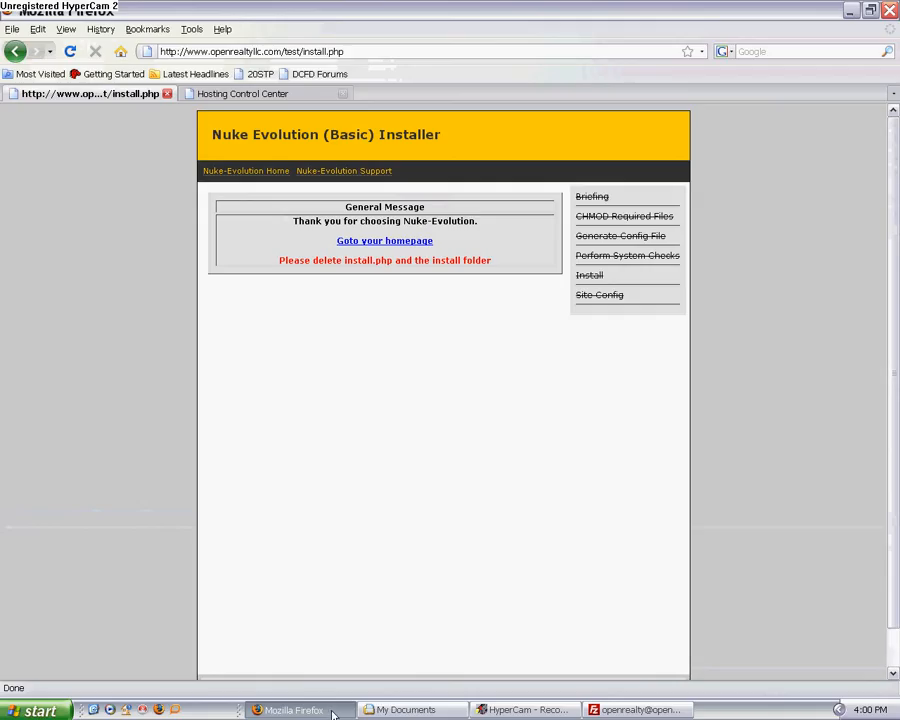
click(380, 241)
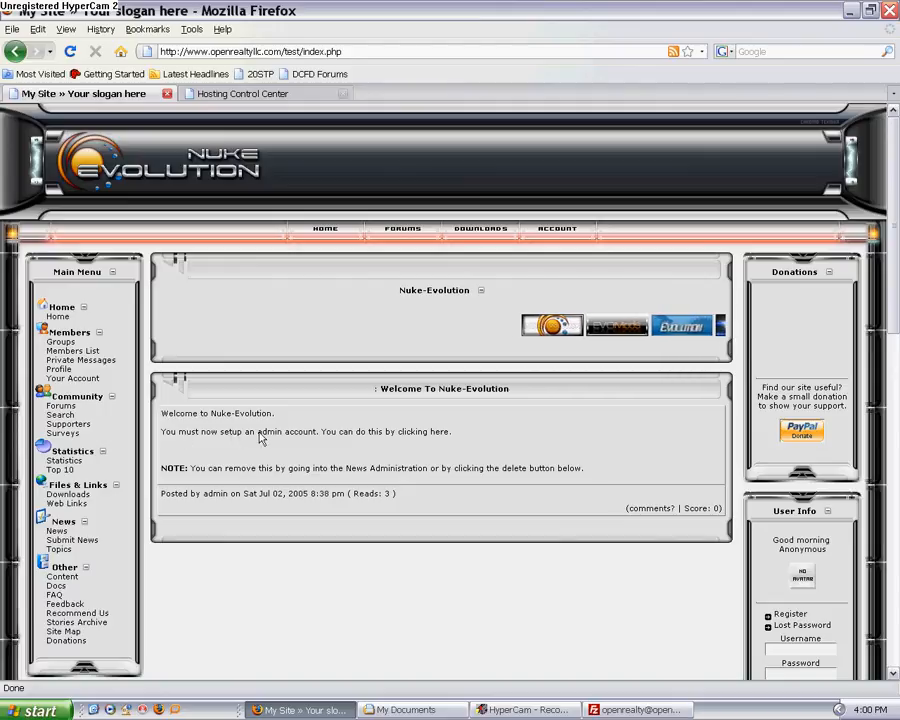
click(433, 434)
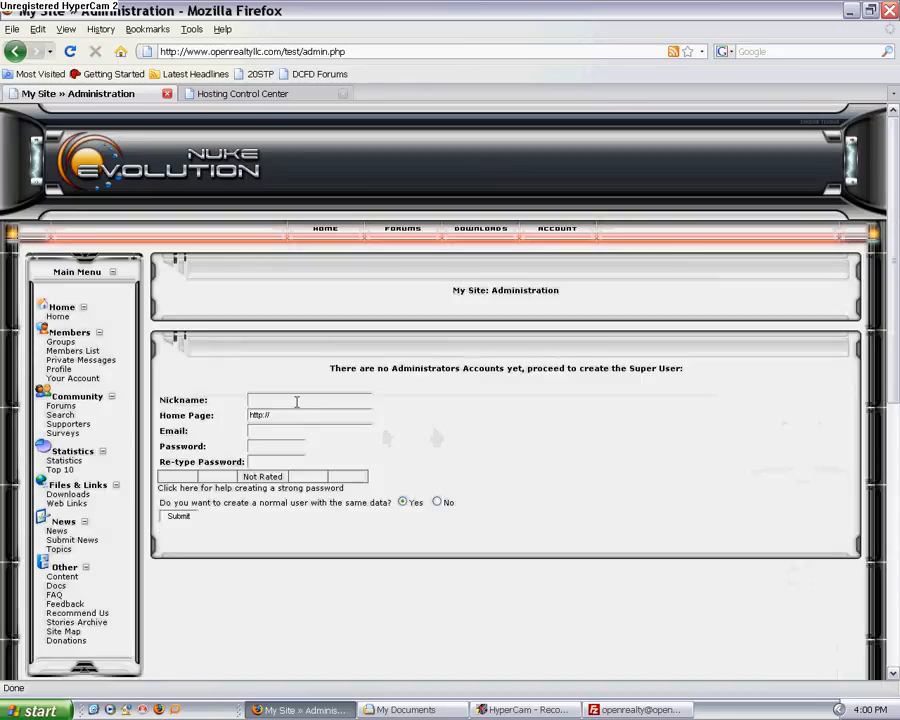
Step: Clear the Home Page address and enter Happy as the super user's nickname
drag(286, 420, 194, 421)
key(Delete)
click(262, 398)
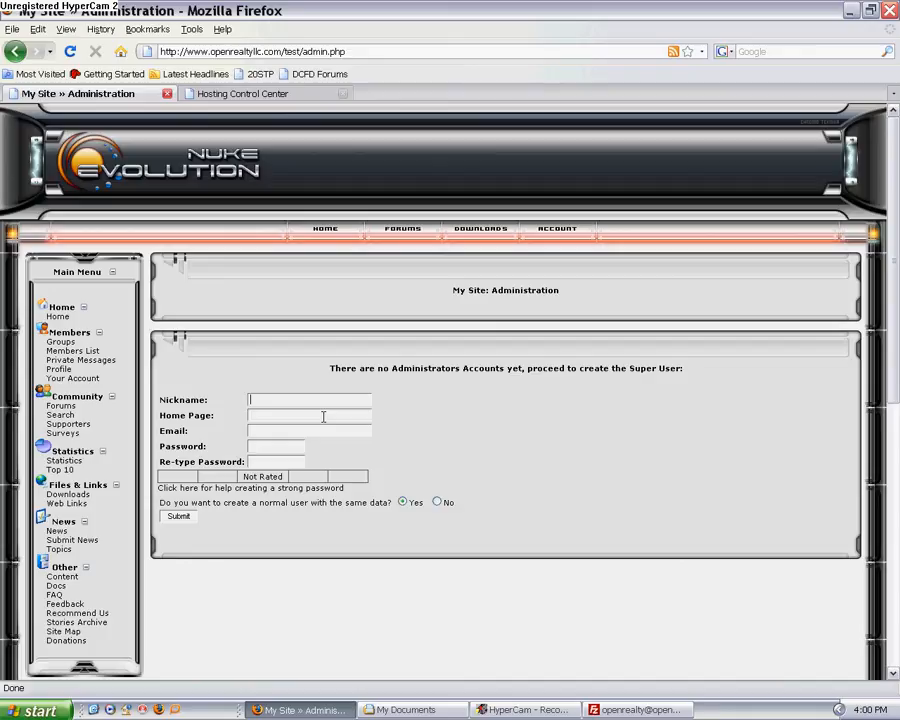
text(Happy)
key(Tab)
key(Tab)
key(Tab)
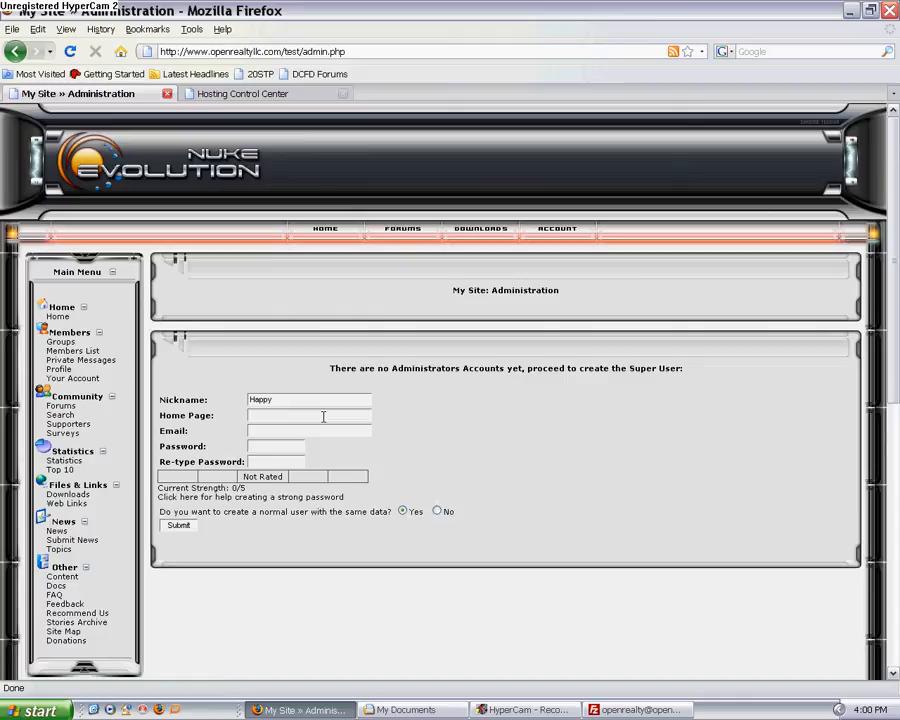
text(****)
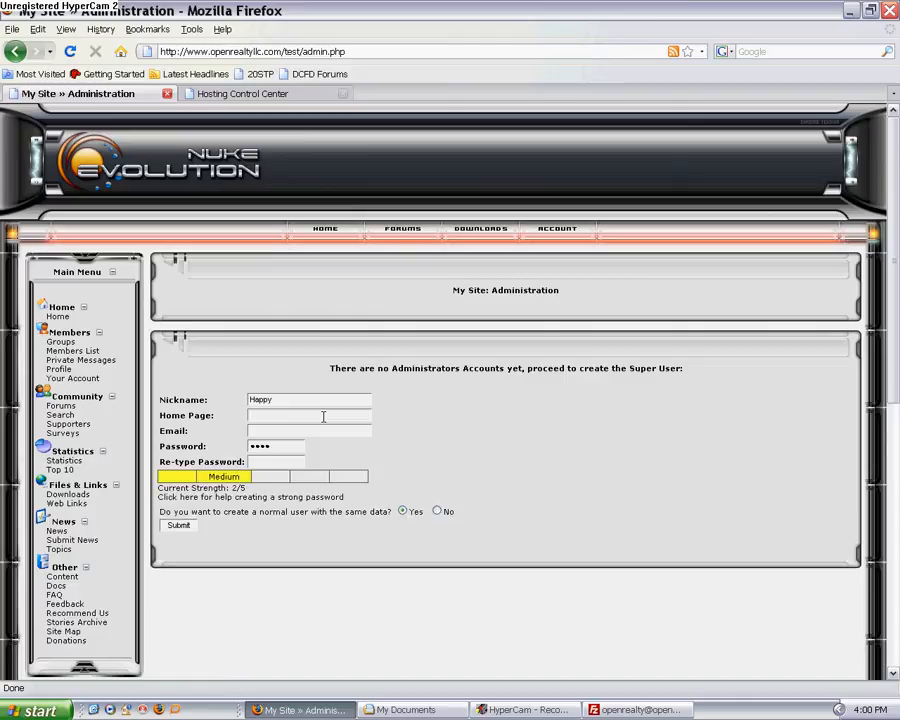
text(********)
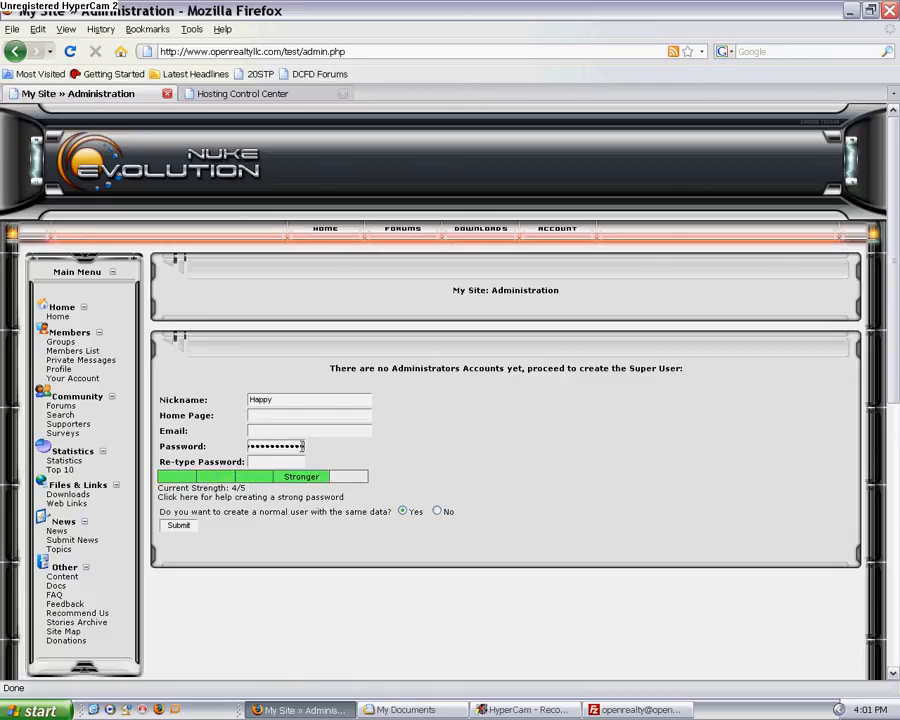
drag(302, 446, 176, 448)
text(*)
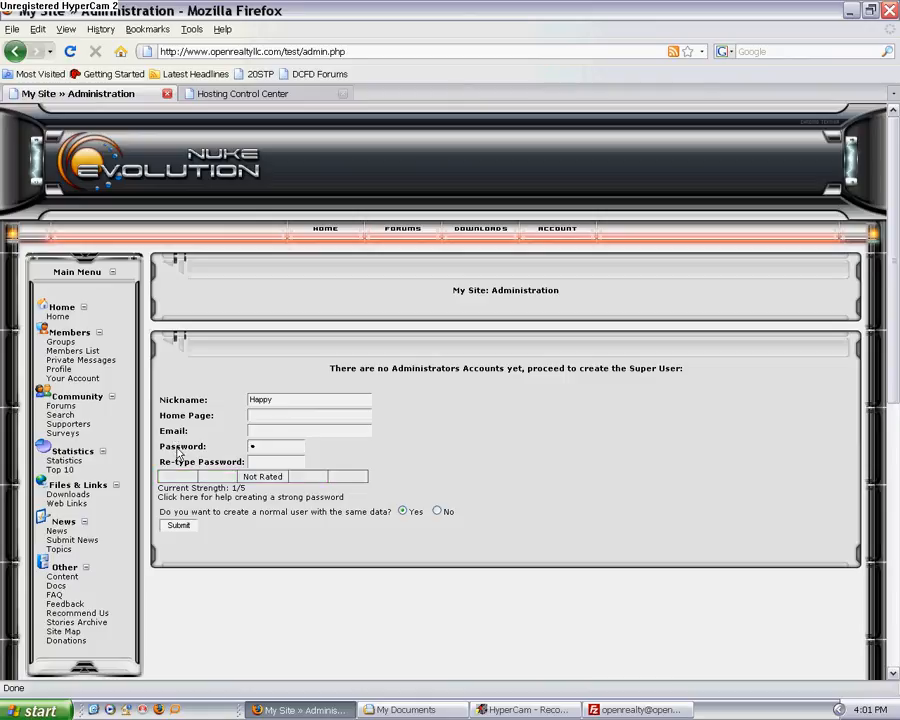
Step: Enter the super user's password and repeat it in the Re-type Password field
drag(268, 449, 221, 447)
text(*****)
key(Tab)
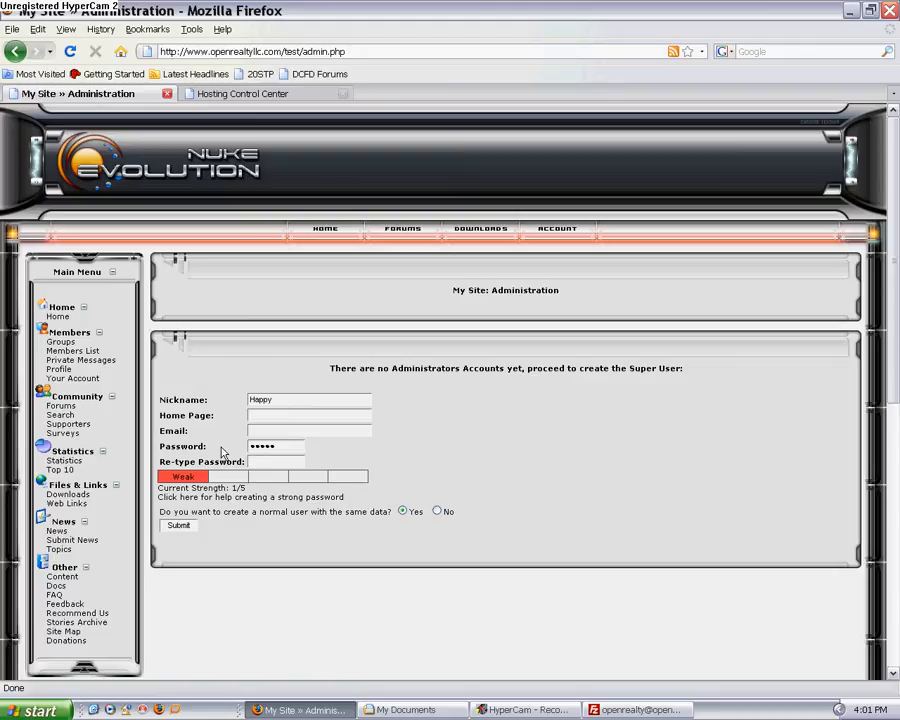
text(*****)
Step: Fill in the super user's e-mail address and submit the form to create the administrator account
click(266, 430)
text(happy@happy.com)
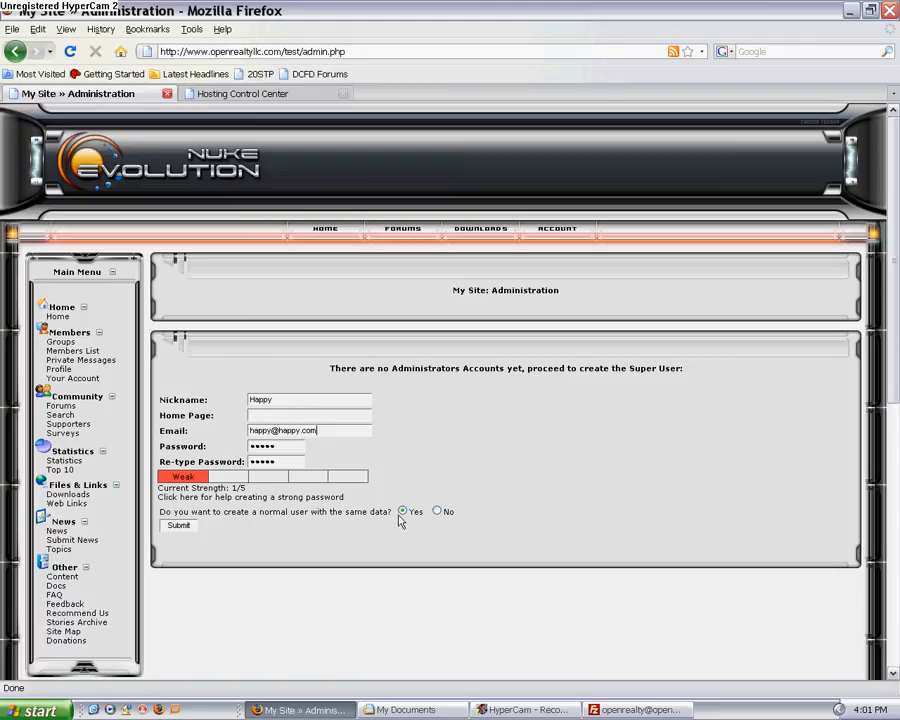
click(178, 527)
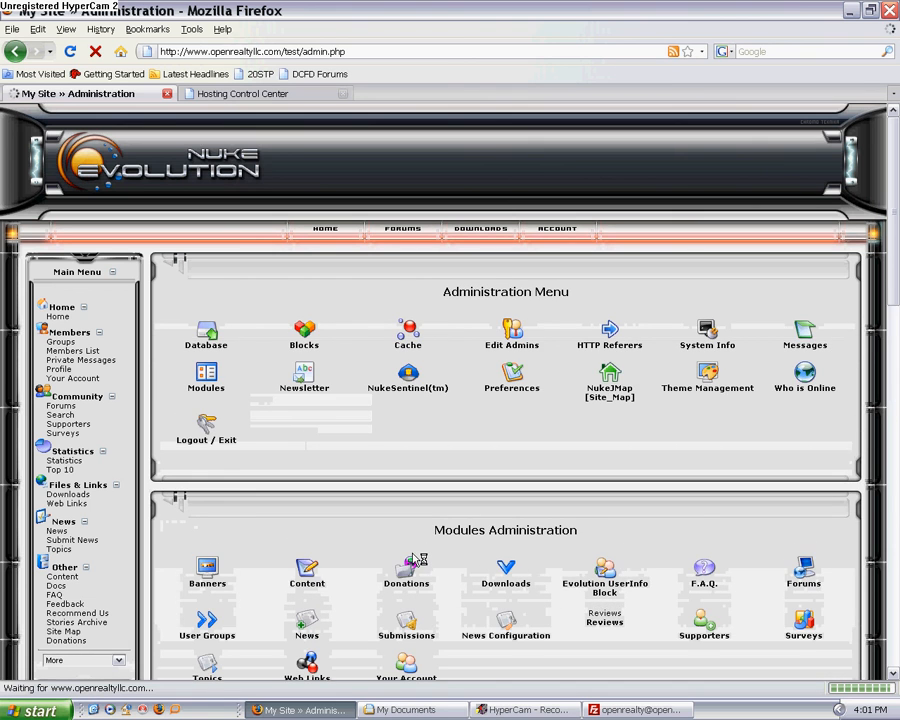
scroll(396, 430, down, 3)
scroll(396, 430, down, 6)
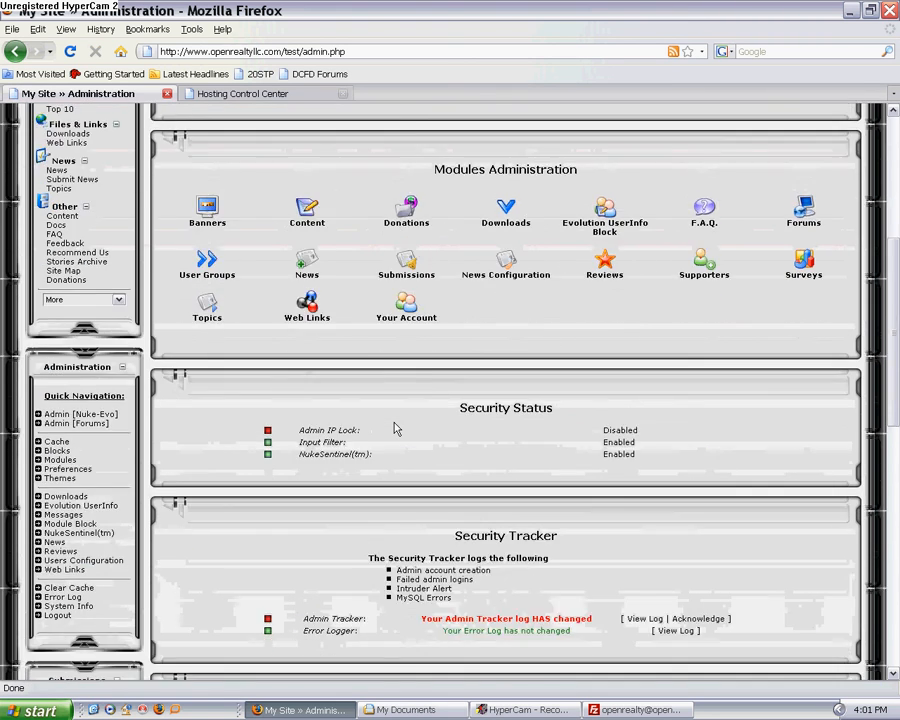
scroll(396, 428, up, 7)
scroll(396, 430, up, 3)
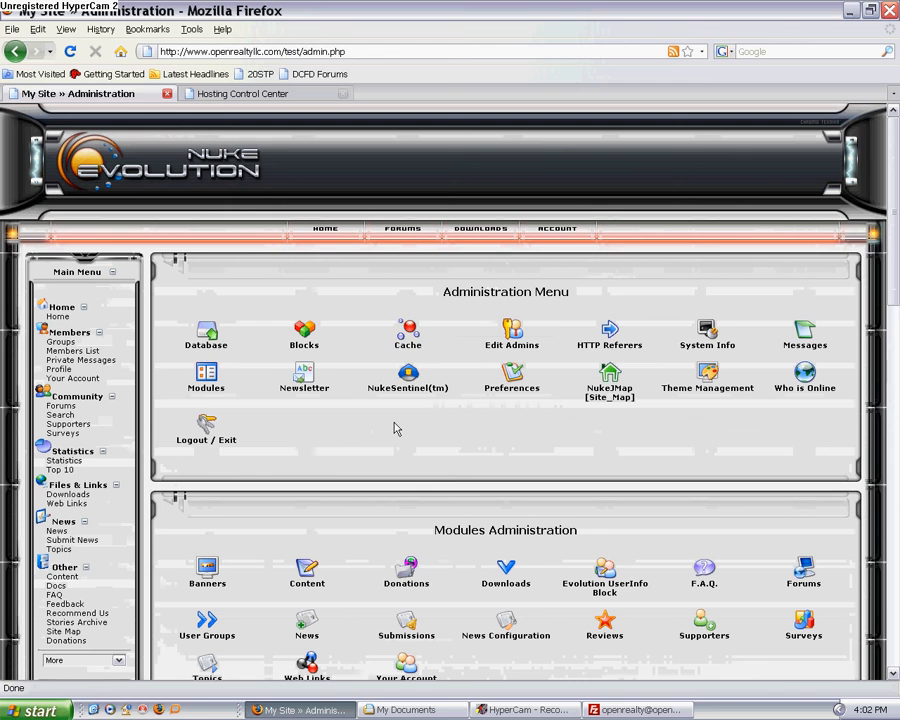